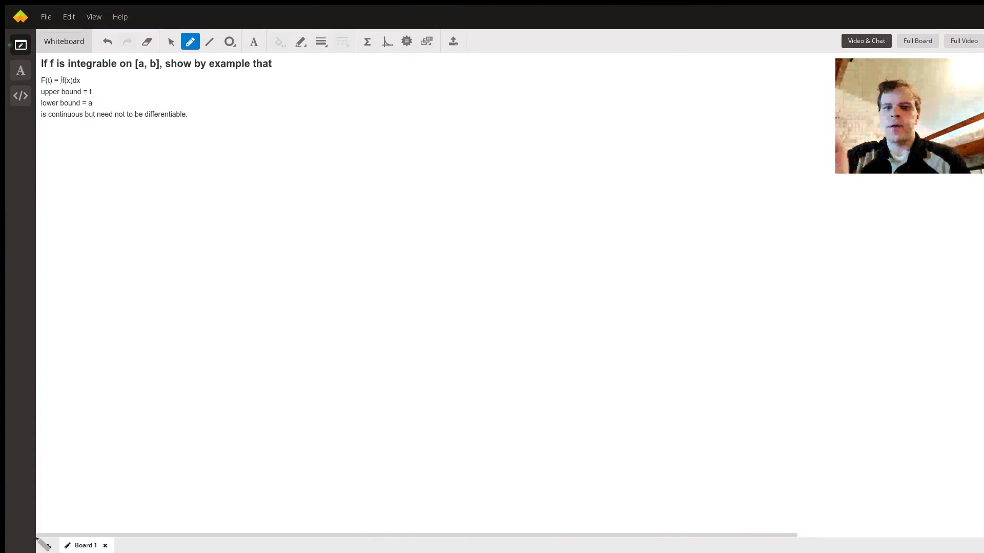
- Underline '[a, b]', 'need not to be differentiable' and 'continuous' in the problem statement
left_click_drag(131, 79, 159, 80)
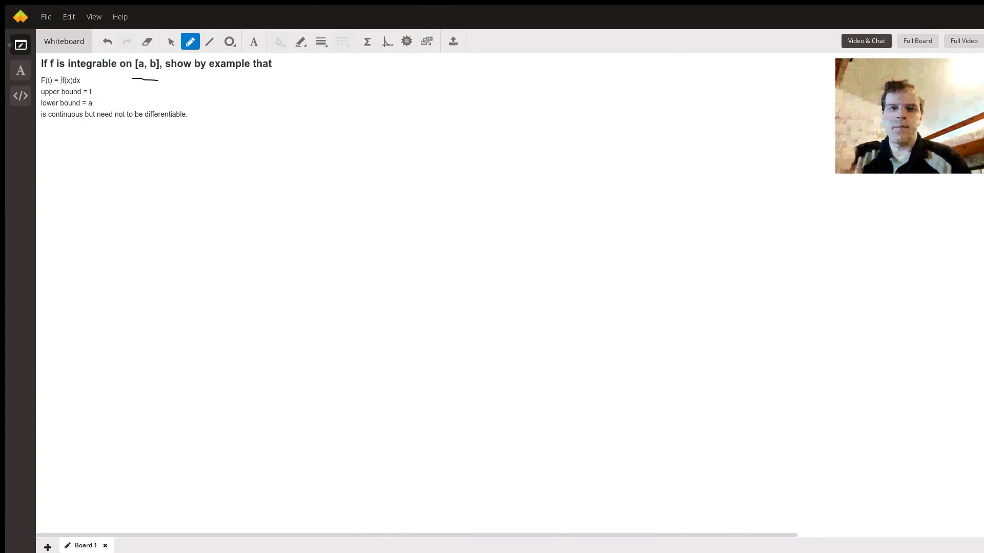
left_click_drag(104, 124, 185, 123)
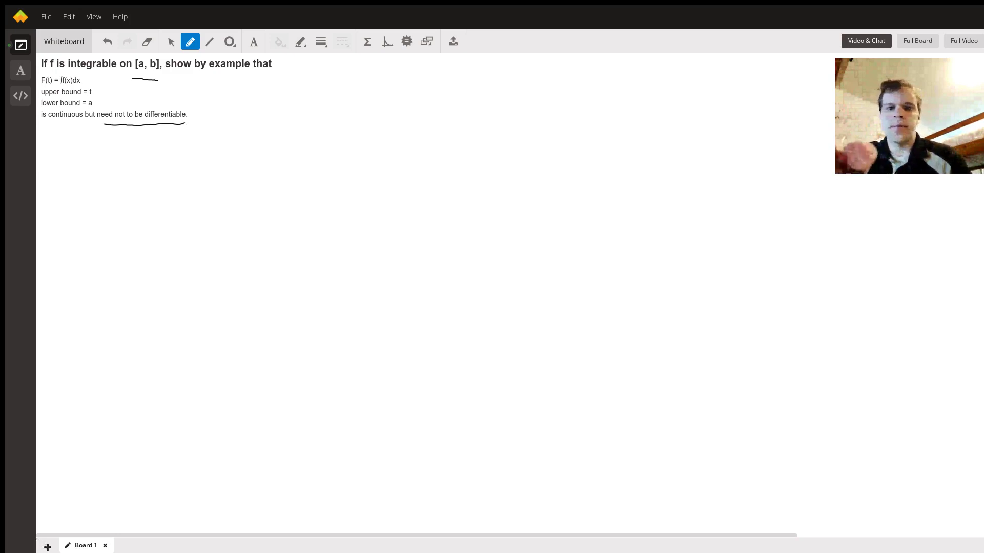
left_click_drag(49, 122, 81, 124)
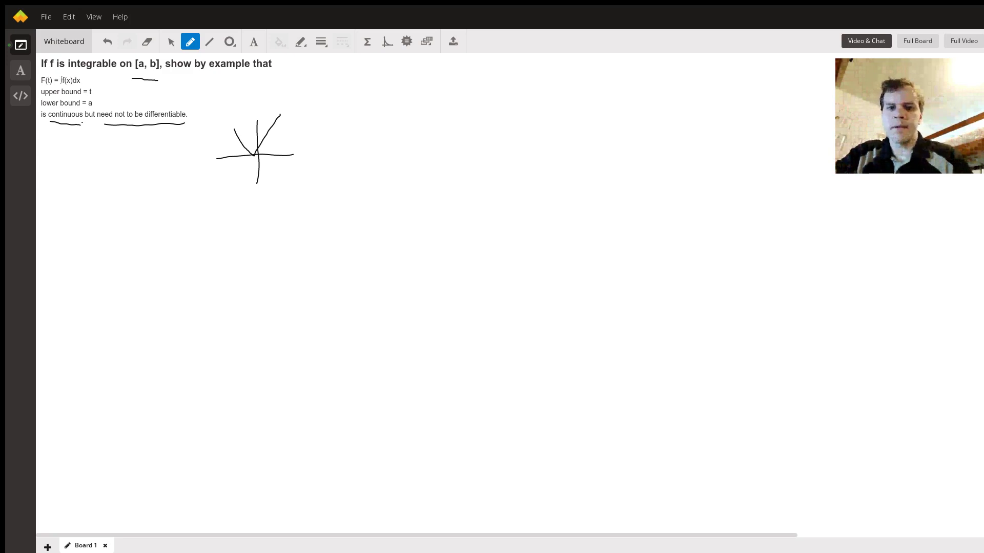
- Write 'a = -1' beneath the V-shaped graph
mouse_move(177, 196)
left_mouse_down()
mouse_move(163, 205)
mouse_move(195, 196)
left_mouse_up()
left_click_drag(188, 203, 224, 202)
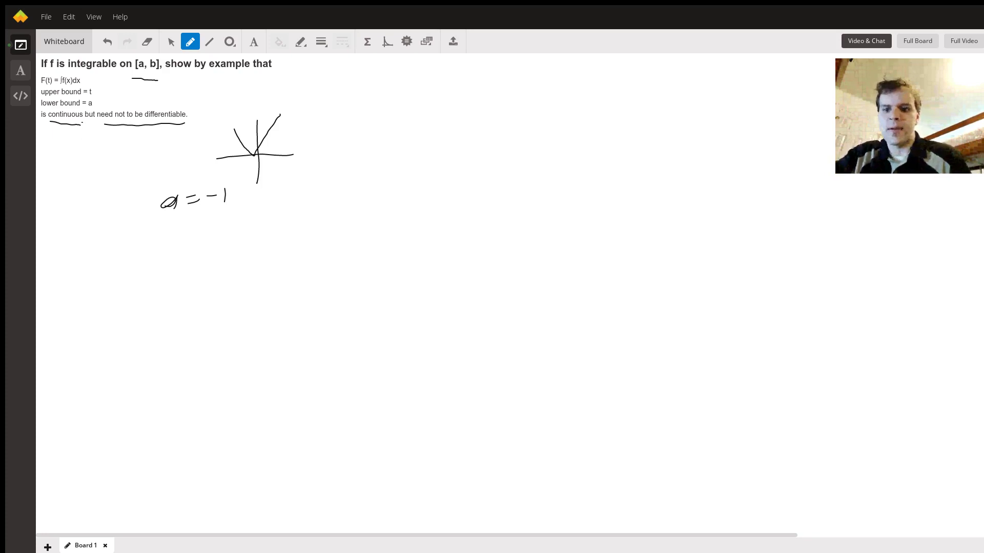
- Write 'F(t) = {' with the first case ∫₋₁ᵗ −x dx if t < 0
left_click_drag(230, 231, 229, 252)
mouse_move(229, 231)
left_mouse_down()
mouse_move(245, 227)
mouse_move(241, 237)
mouse_move(266, 247)
left_mouse_up()
mouse_move(261, 235)
left_mouse_down()
mouse_move(275, 246)
mouse_move(297, 235)
left_mouse_up()
left_click_drag(289, 241, 299, 238)
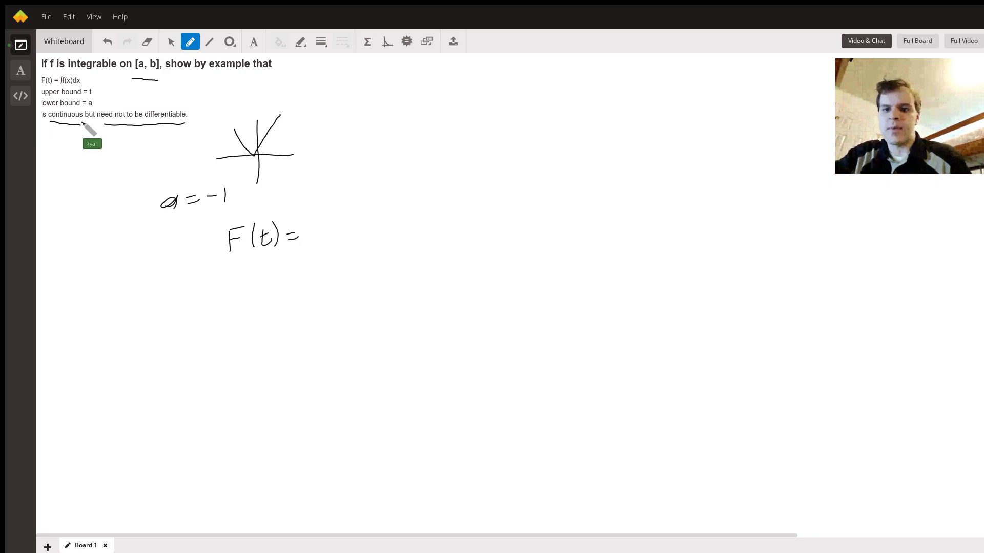
left_click_drag(323, 205, 333, 283)
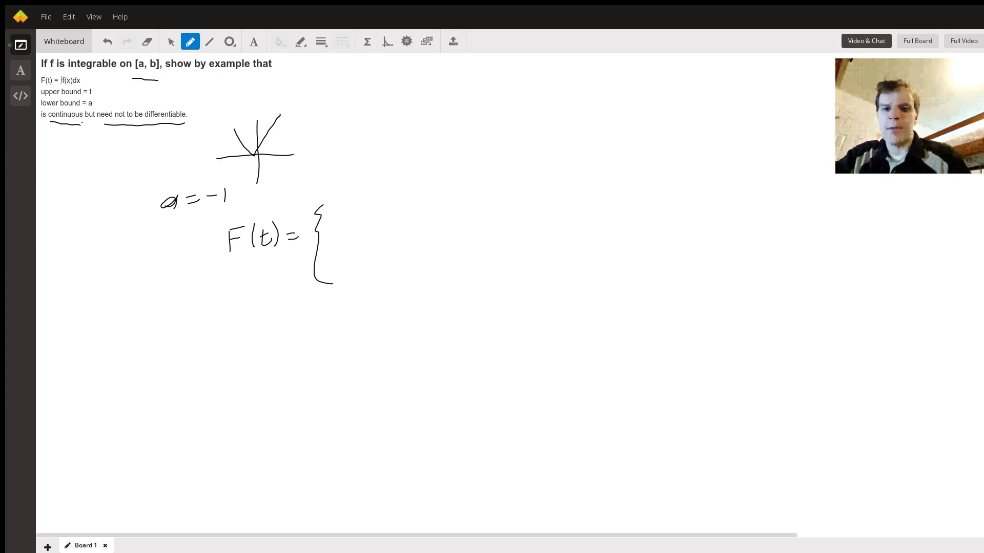
mouse_move(349, 192)
left_mouse_down()
mouse_move(344, 217)
mouse_move(375, 211)
left_mouse_up()
mouse_move(375, 203)
left_mouse_down()
mouse_move(366, 212)
mouse_move(400, 209)
left_mouse_up()
left_click_drag(400, 202, 391, 209)
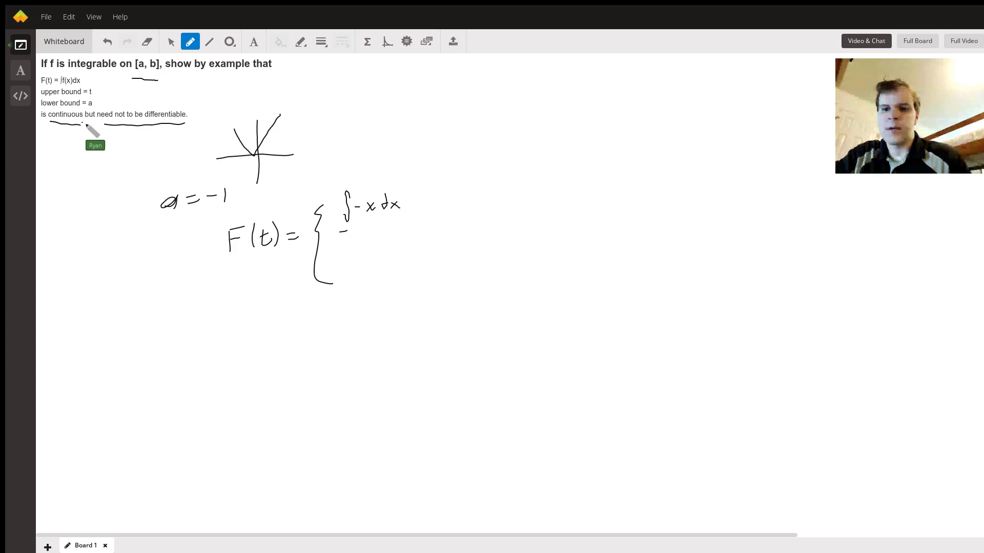
left_click_drag(339, 232, 348, 231)
left_click_drag(343, 181, 359, 180)
left_click_drag(350, 177, 359, 185)
left_click_drag(356, 227, 357, 236)
left_click_drag(423, 204, 477, 202)
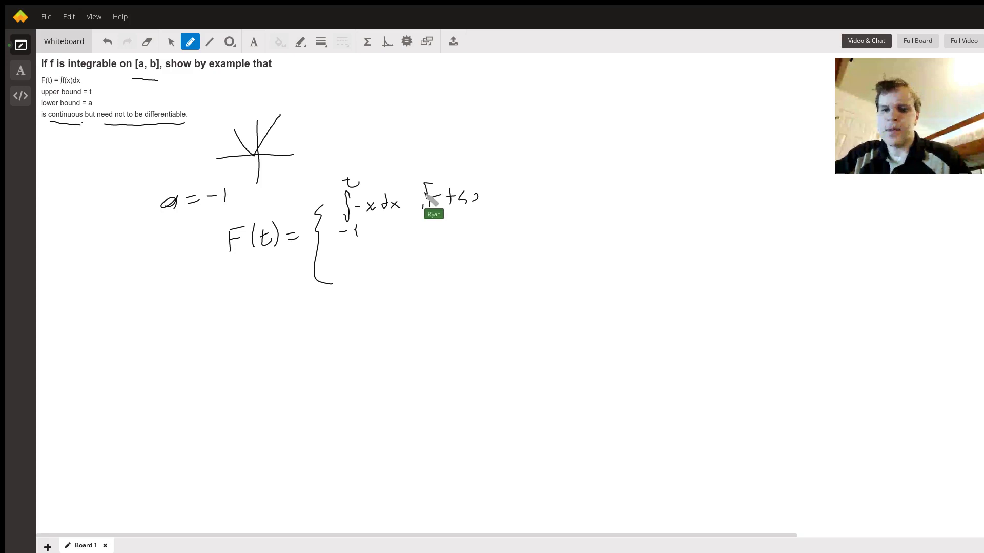
- Add the second case ∫₋₁⁰ −x dx + ∫₀ᵗ x dx if t ≥ 0
left_click_drag(342, 257, 345, 287)
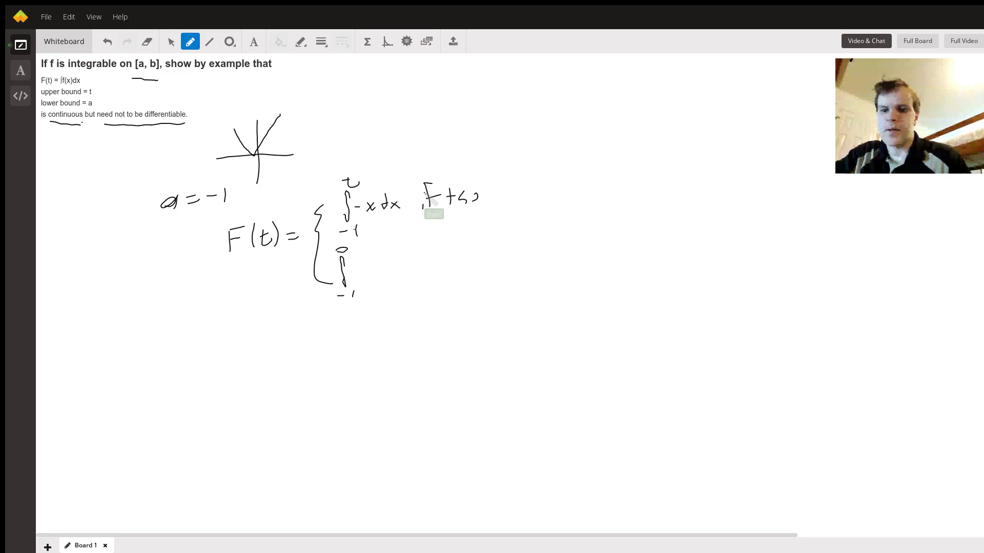
left_click_drag(342, 247, 362, 268)
left_click_drag(370, 267, 404, 273)
mouse_move(400, 262)
left_mouse_down()
mouse_move(392, 275)
mouse_move(417, 272)
left_mouse_up()
mouse_move(412, 263)
left_mouse_down()
mouse_move(424, 262)
mouse_move(437, 290)
left_mouse_up()
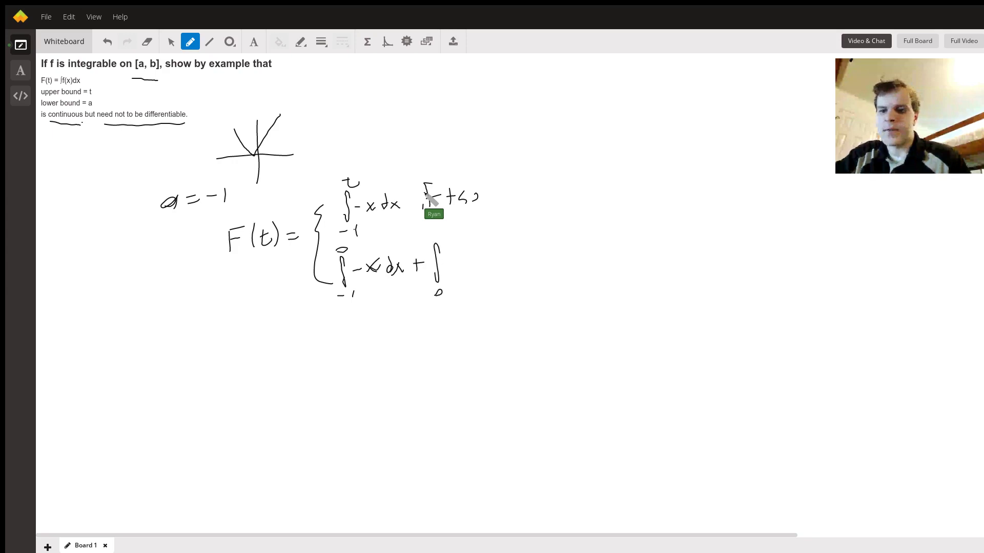
left_click_drag(438, 228, 436, 235)
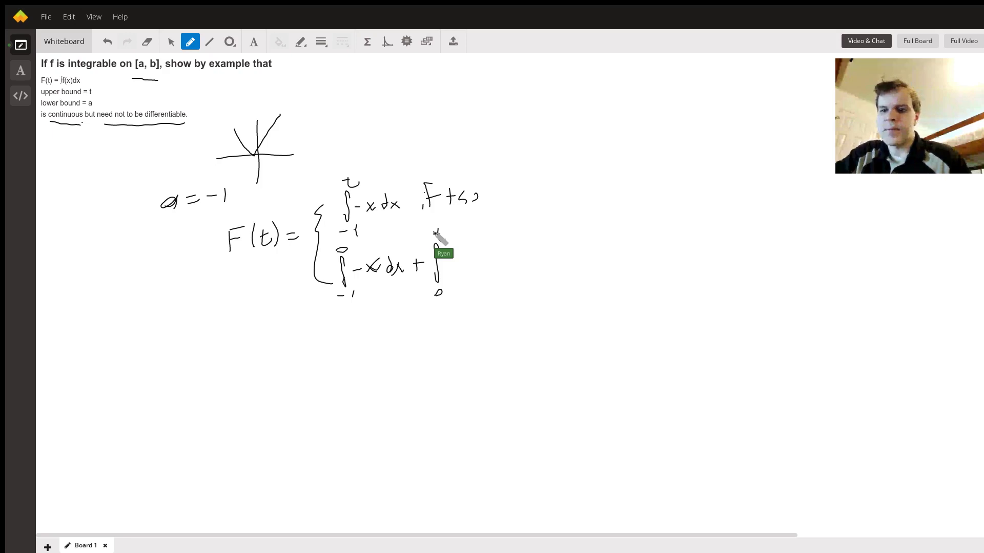
left_click_drag(447, 259, 455, 269)
mouse_move(455, 259)
left_mouse_down()
mouse_move(447, 269)
mouse_move(484, 272)
left_mouse_up()
left_click_drag(480, 255, 474, 273)
left_click_drag(438, 229, 444, 240)
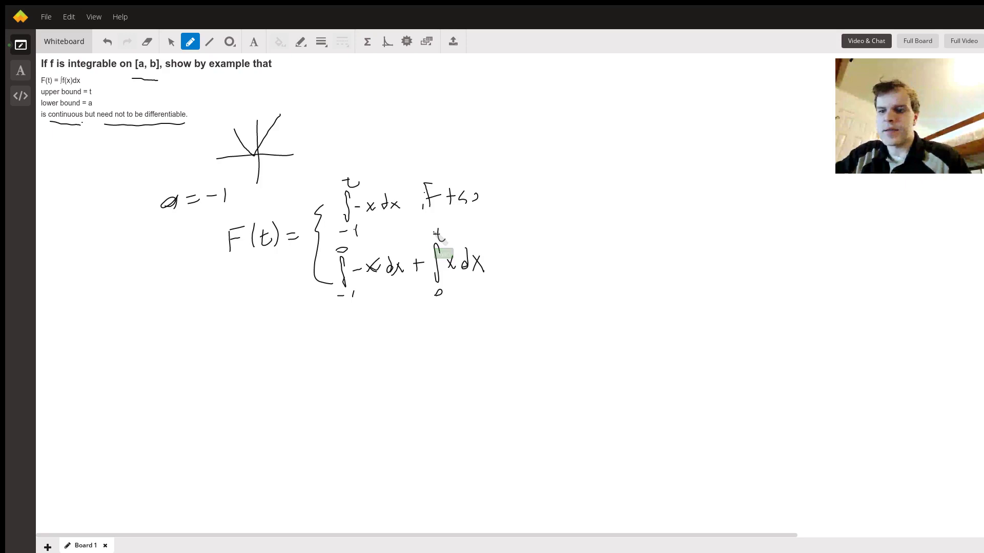
mouse_move(512, 240)
left_mouse_down()
mouse_move(504, 262)
mouse_move(532, 268)
mouse_move(533, 253)
mouse_move(540, 260)
left_mouse_up()
left_click_drag(536, 273, 559, 257)
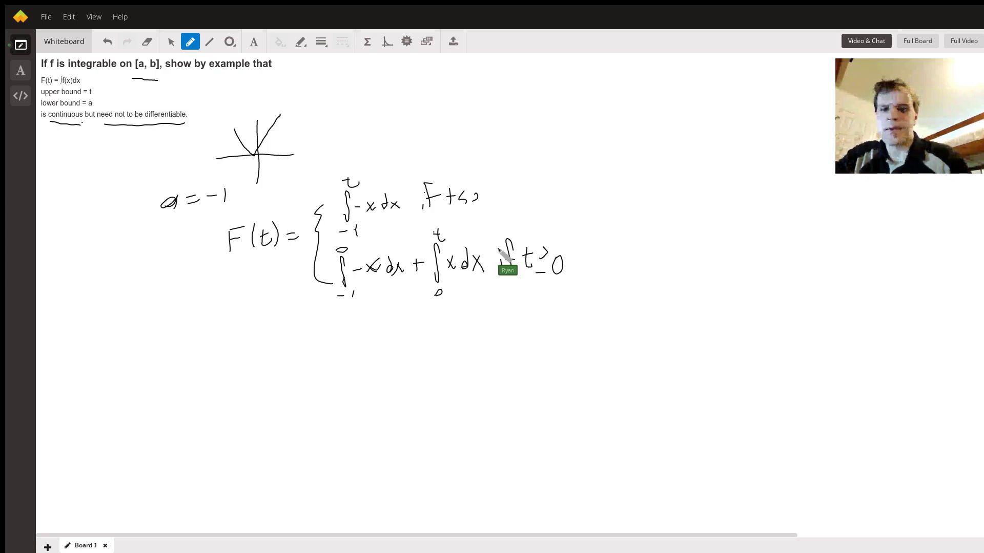
- Loop around the graph's branches and label it 'f(x) = |x|' to the right
mouse_move(244, 126)
left_mouse_down()
mouse_move(235, 129)
mouse_move(258, 167)
left_mouse_up()
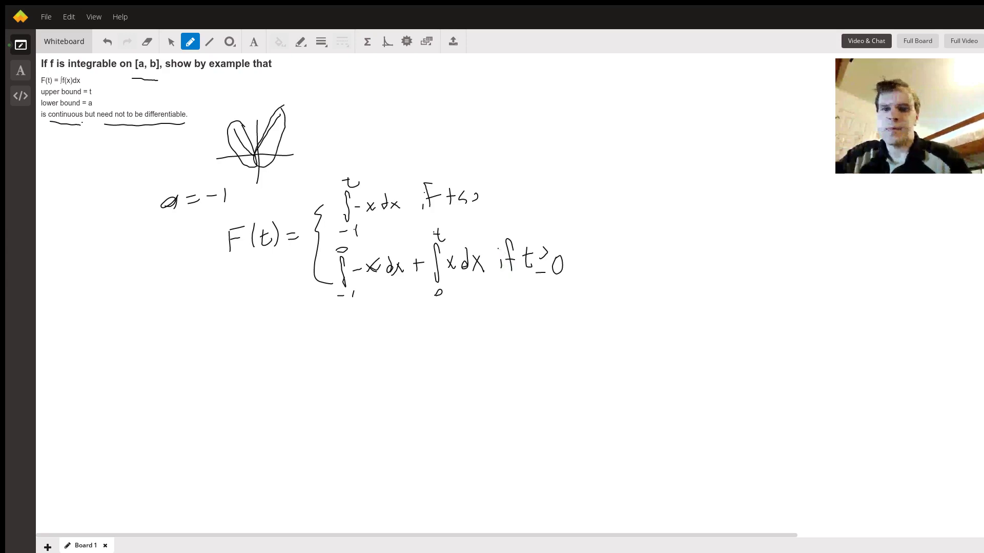
left_click_drag(336, 109, 329, 133)
left_click_drag(322, 122, 344, 130)
mouse_move(348, 121)
left_mouse_down()
mouse_move(358, 131)
mouse_move(345, 136)
mouse_move(381, 116)
left_mouse_up()
mouse_move(375, 121)
left_mouse_down()
mouse_move(420, 128)
mouse_move(408, 130)
left_mouse_up()
left_click_drag(424, 105, 428, 131)
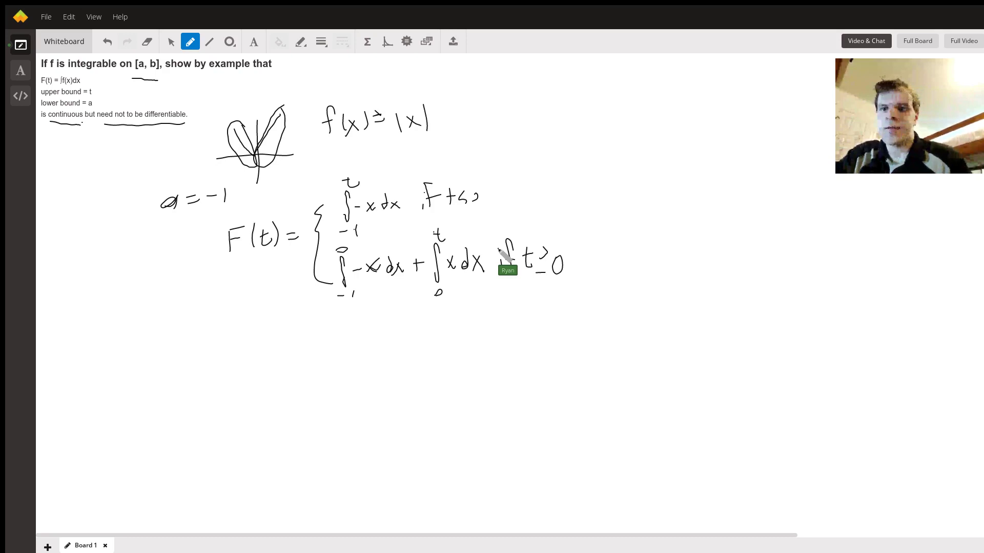
left_click_drag(371, 116, 385, 111)
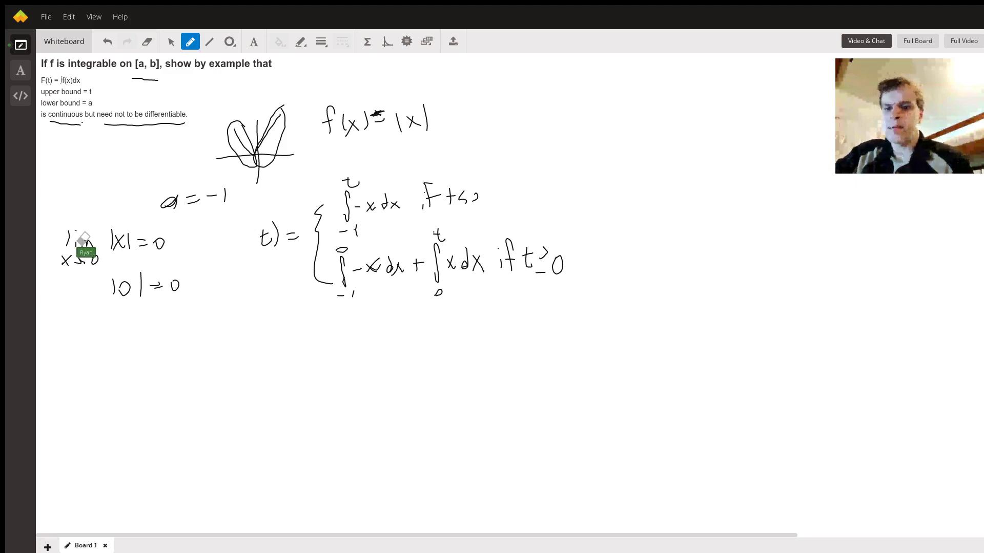
- Undo five pen strokes, erasing most of F(t) except 'x dx if t ≥ 0'
key("ctrl+z")
key("ctrl+z")
key("ctrl+z")
key("ctrl+z")
key("ctrl+z")
key("ctrl+z")
key("ctrl+z")
key("ctrl+z")
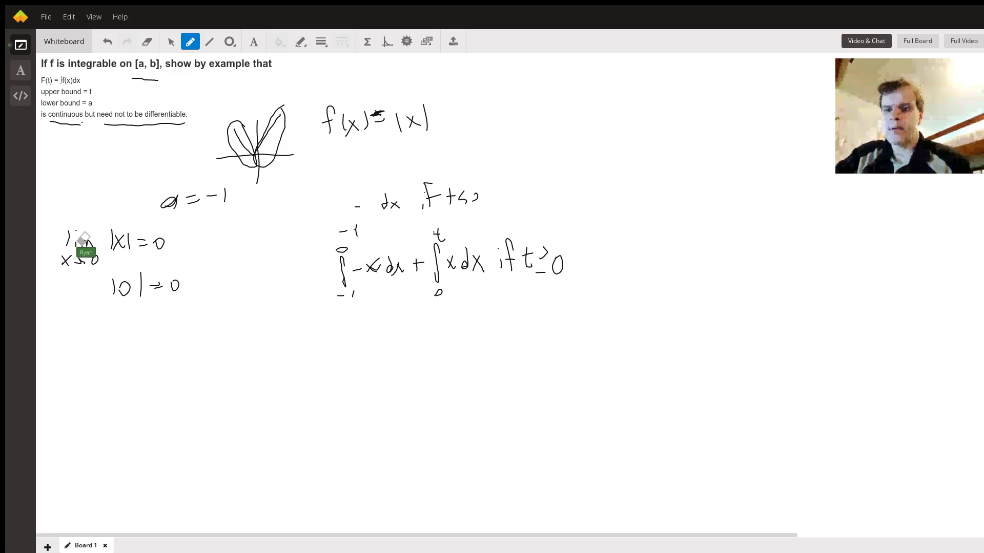
key("ctrl+z")
key("ctrl+z")
key("ctrl+z")
key("ctrl+z")
key("ctrl+z")
key("ctrl+z")
key("ctrl+z")
key("ctrl+z")
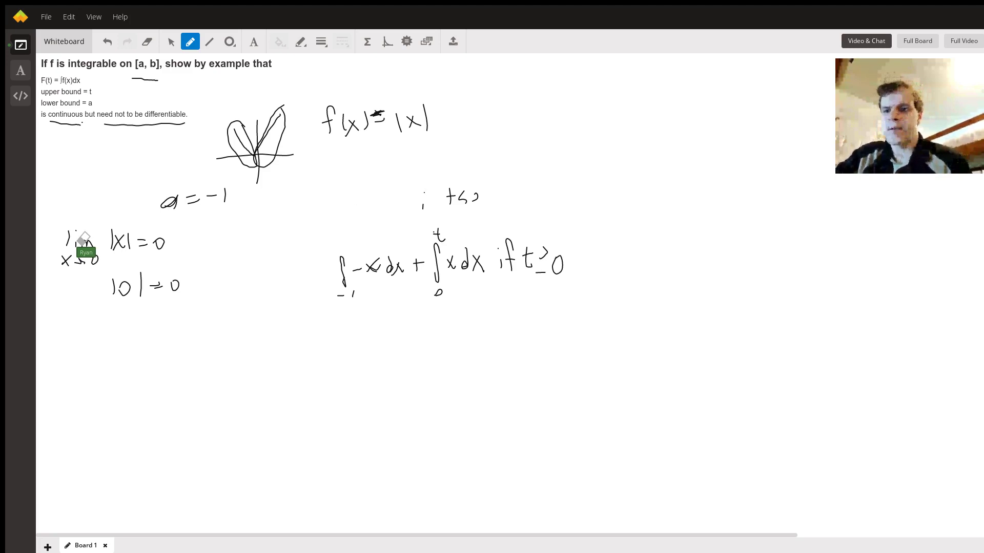
key("ctrl+z")
key("ctrl+z")
key("ctrl+z")
key("ctrl+z")
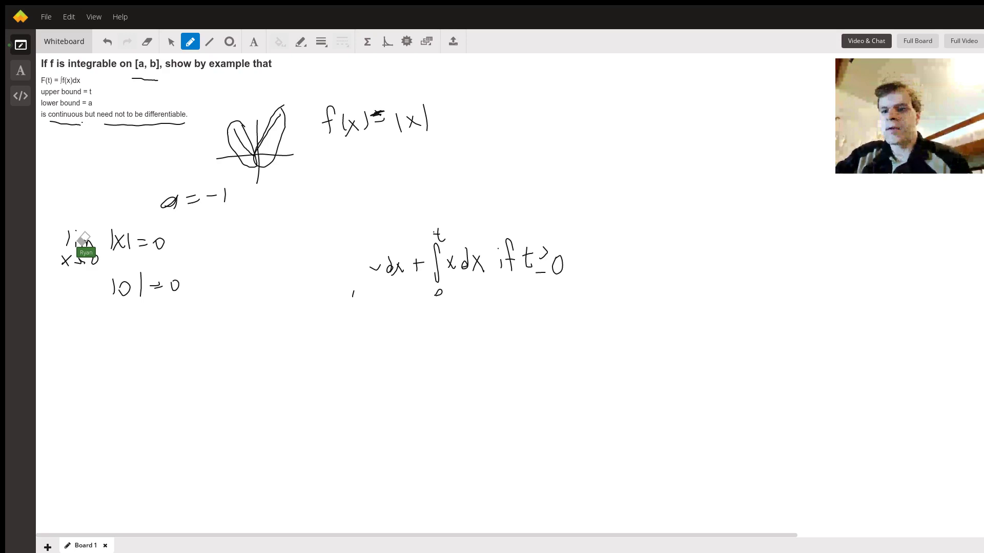
key("ctrl+z")
key("ctrl+z")
key("ctrl+z")
key("ctrl+z")
key("ctrl+z")
key("ctrl+z")
key("ctrl+z")
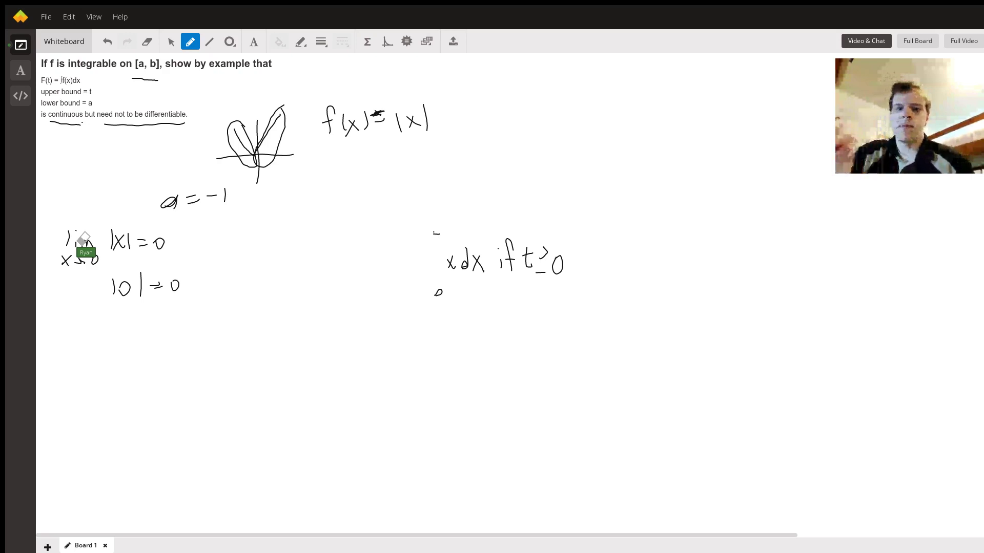
key("ctrl+z")
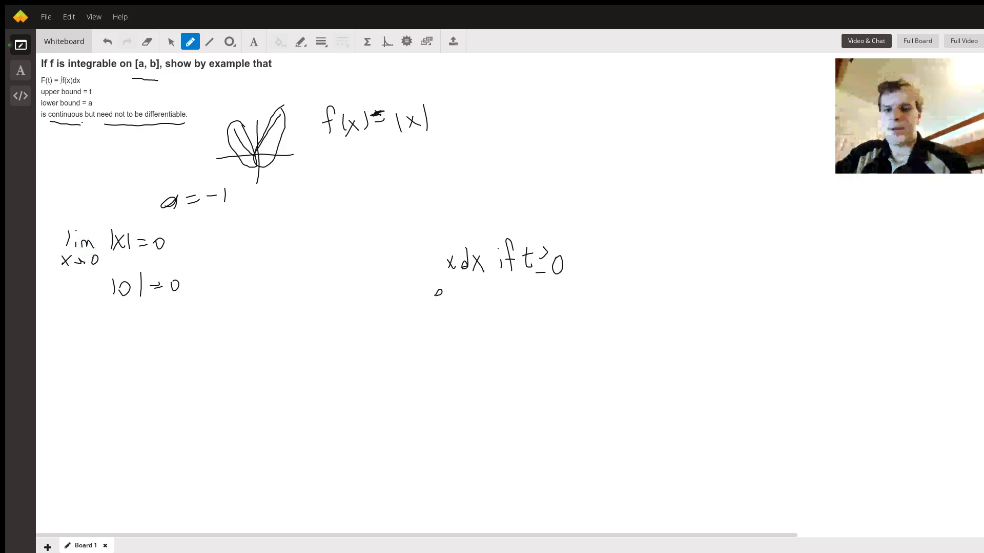
- Sketch the derivative's axis and -1 level line, label it f'(x), and start 'lim' below
mouse_move(278, 214)
left_mouse_down()
mouse_move(281, 260)
mouse_move(303, 238)
left_mouse_up()
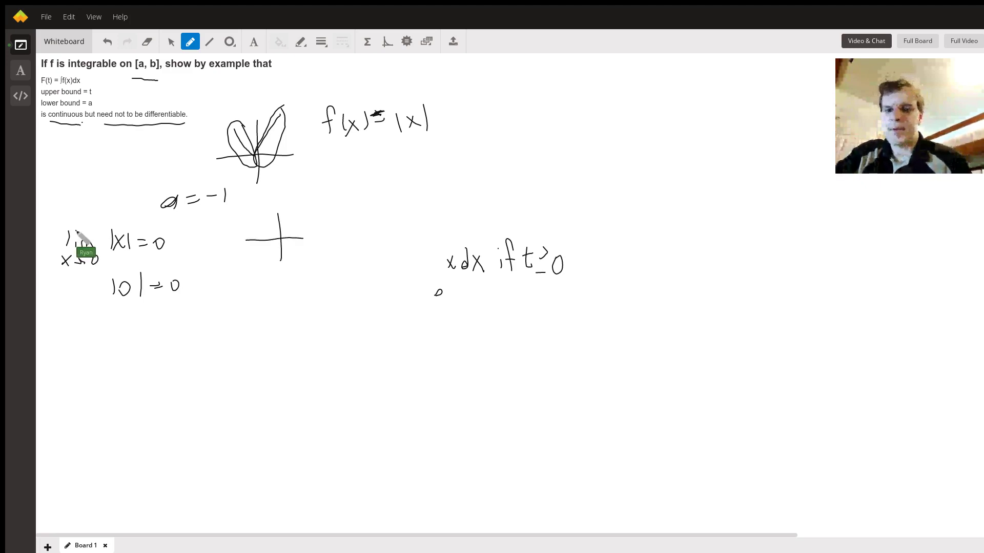
mouse_move(245, 252)
left_mouse_down()
mouse_move(281, 249)
mouse_move(280, 224)
mouse_move(324, 222)
left_mouse_up()
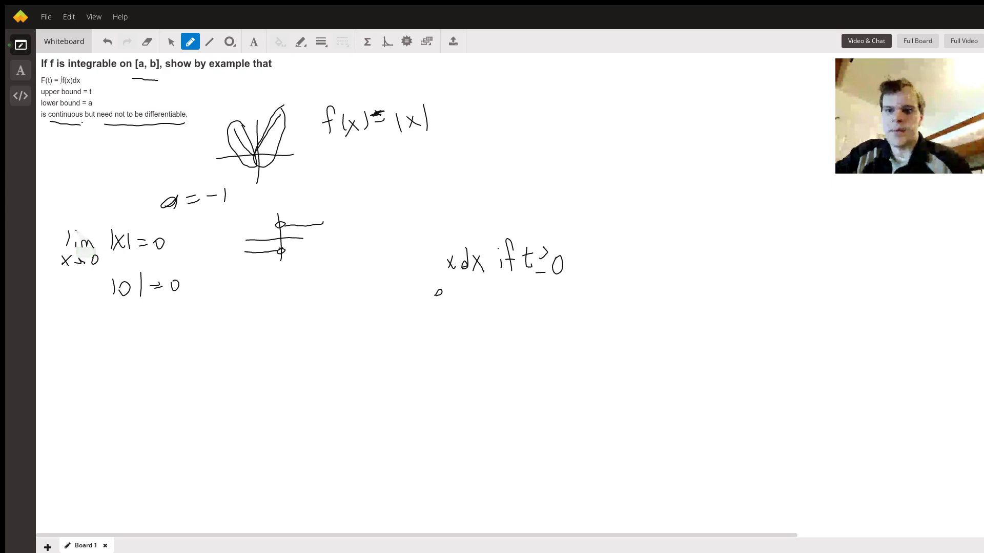
left_click_drag(352, 218, 344, 244)
mouse_move(339, 234)
left_mouse_down()
mouse_move(358, 222)
mouse_move(374, 243)
left_mouse_up()
mouse_move(379, 226)
left_mouse_down()
mouse_move(392, 238)
mouse_move(383, 239)
mouse_move(402, 240)
left_mouse_up()
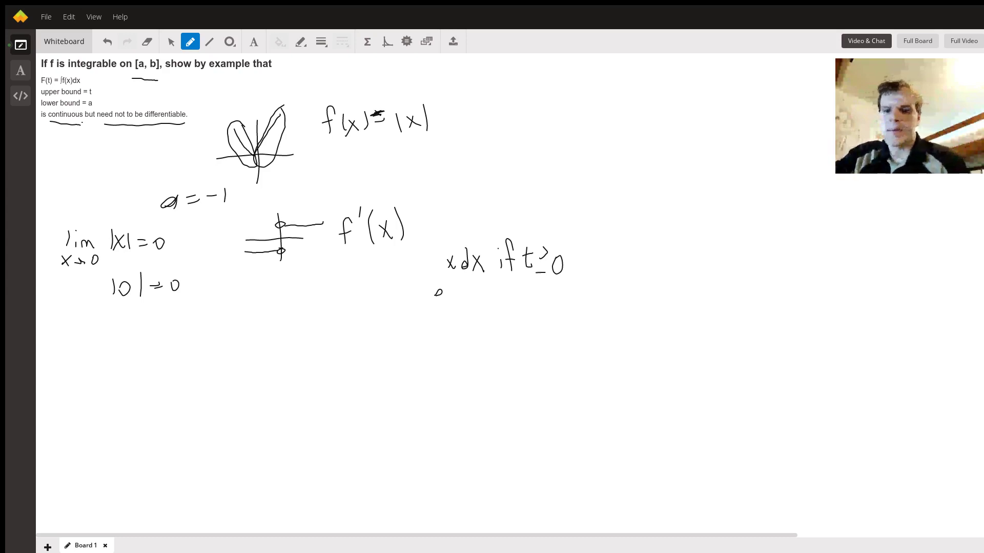
mouse_move(273, 282)
left_mouse_down()
mouse_move(274, 297)
mouse_move(307, 298)
mouse_move(276, 315)
left_mouse_up()
- Continue the right-hand limit as 'lim x→0⁺ f'(x) =' beneath the derivative sketch
left_click_drag(275, 306, 263, 317)
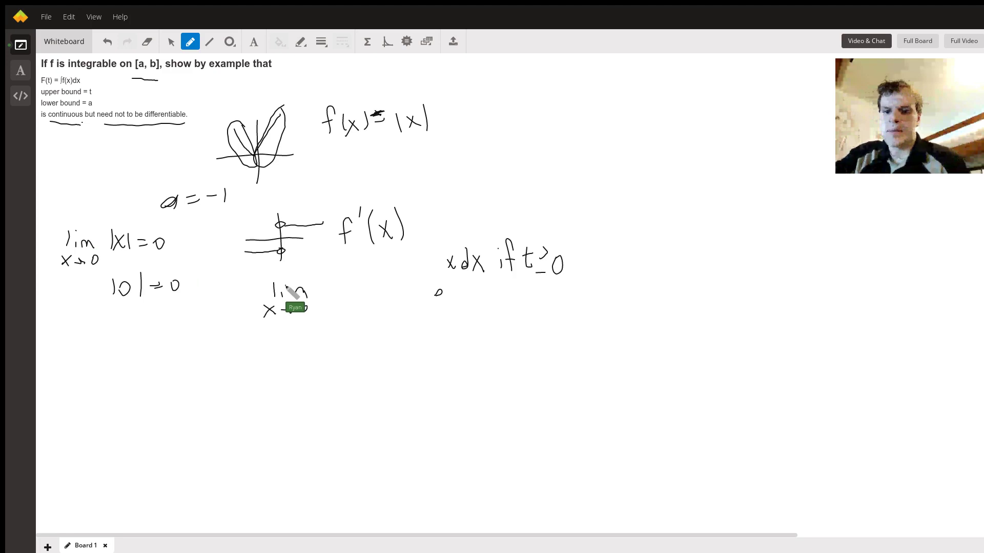
left_click_drag(307, 302, 312, 301)
mouse_move(310, 297)
left_mouse_down()
mouse_move(310, 305)
mouse_move(315, 293)
left_mouse_up()
mouse_move(312, 286)
left_mouse_down()
mouse_move(329, 276)
mouse_move(344, 290)
left_mouse_up()
mouse_move(352, 272)
left_mouse_down()
mouse_move(353, 287)
mouse_move(373, 278)
left_mouse_up()
left_click_drag(365, 284, 385, 284)
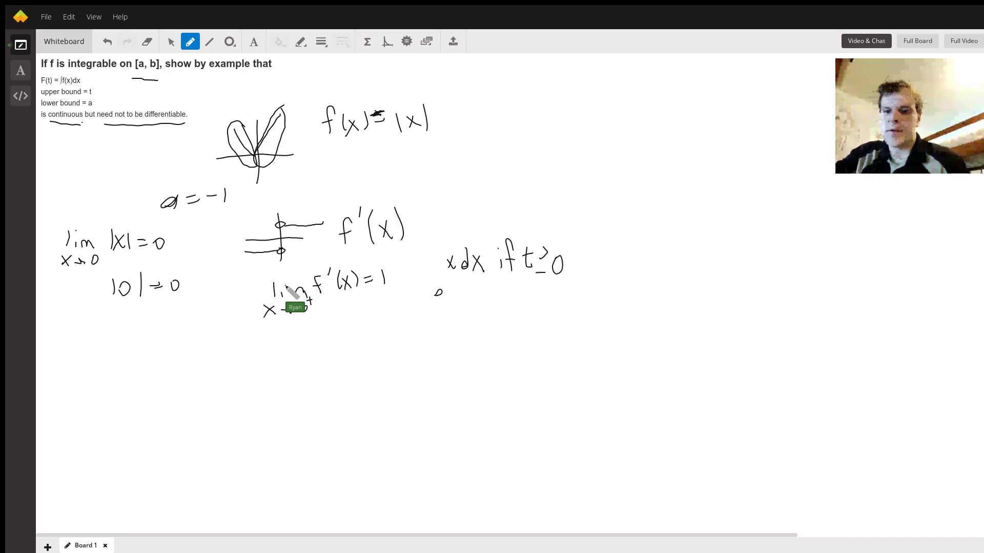